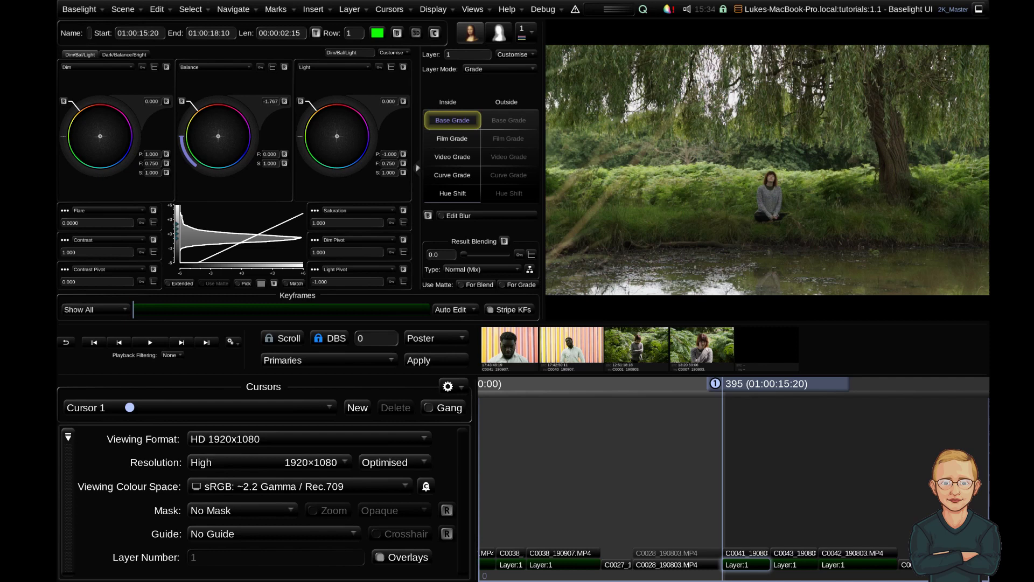
Compare the C0028 clip's sRGB and Sony S-Log3 versions, ending on the S-Log3 version.
{"action": "left_click", "coordinate": [677, 564]}
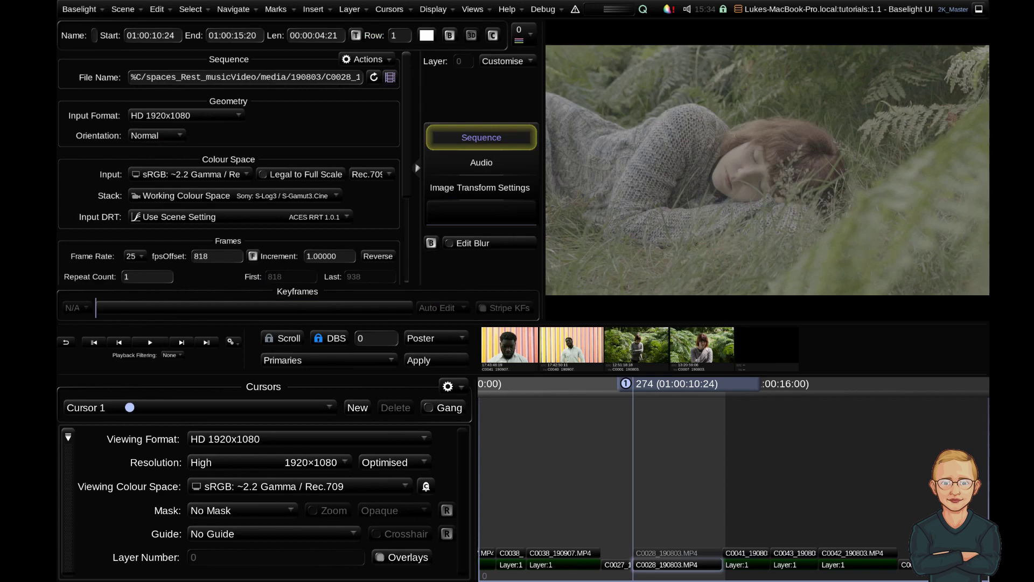
{"action": "left_click", "coordinate": [678, 552]}
{"action": "left_click", "coordinate": [677, 564]}
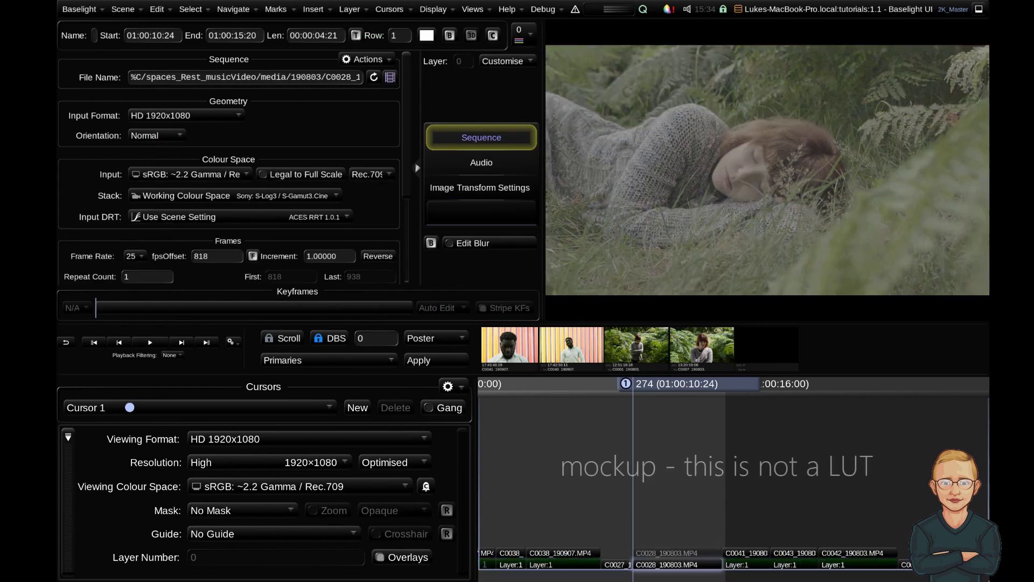
{"action": "left_click", "coordinate": [678, 553]}
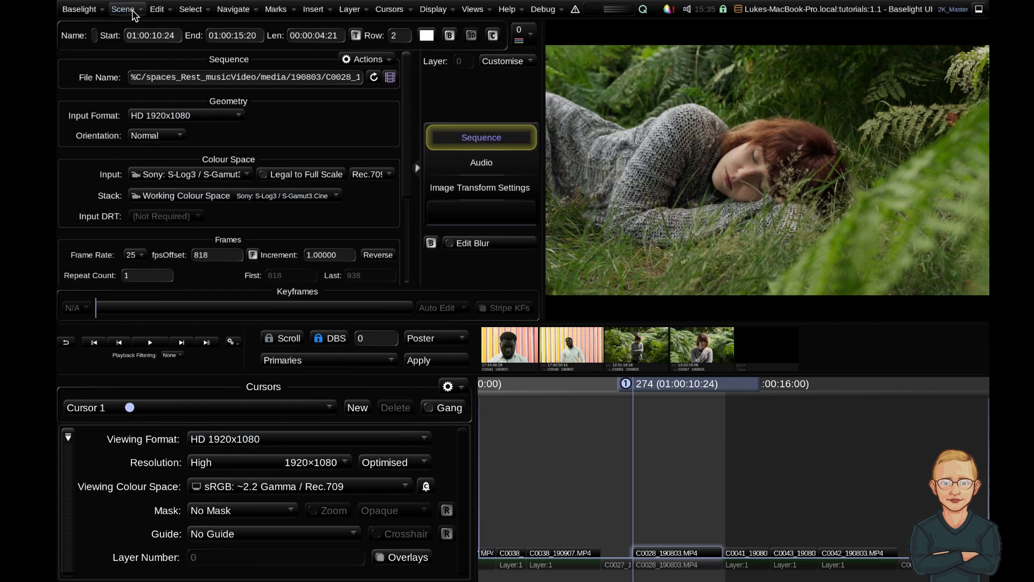
Save and close scene 1.1, then start a new scene in the Job Manager.
{"action": "left_click", "coordinate": [131, 12]}
{"action": "left_click", "coordinate": [163, 141]}
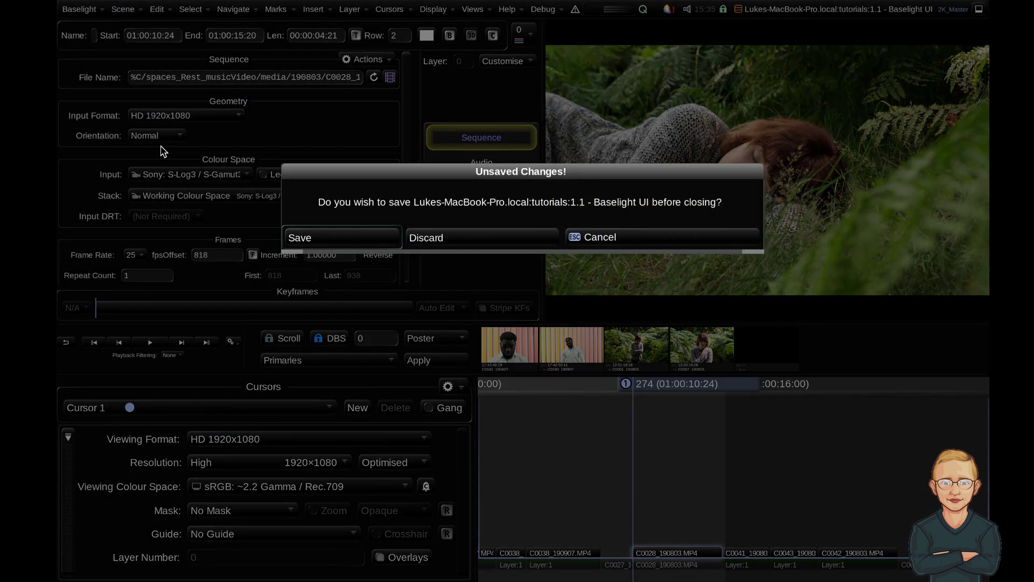
{"action": "left_click", "coordinate": [300, 237]}
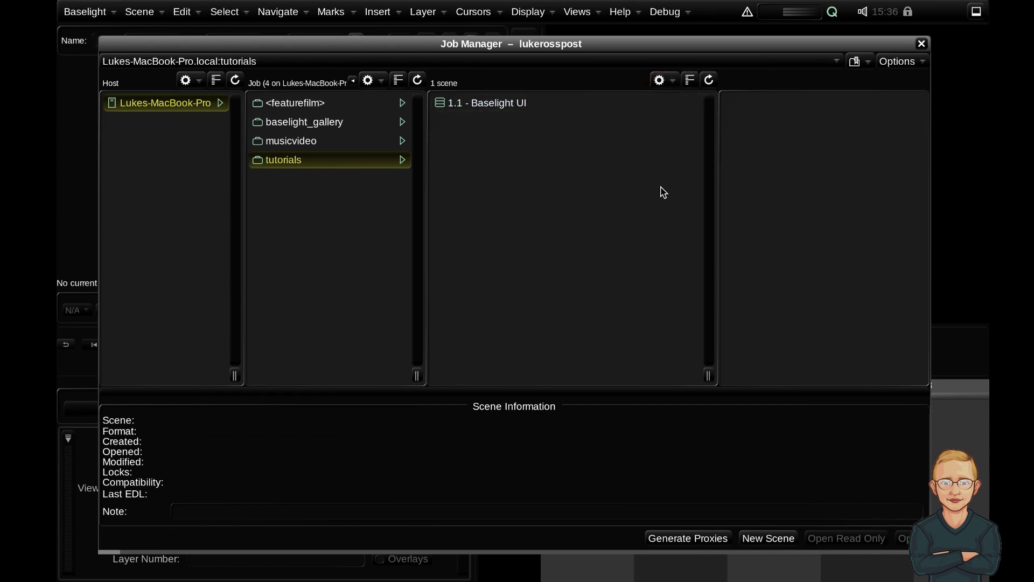
{"action": "left_click", "coordinate": [659, 80]}
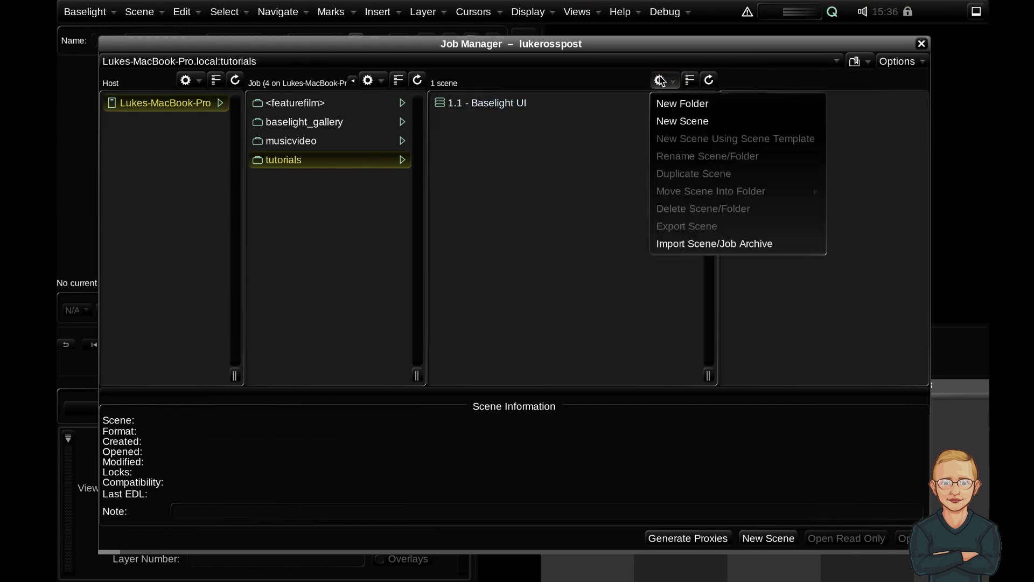
{"action": "left_click", "coordinate": [676, 122]}
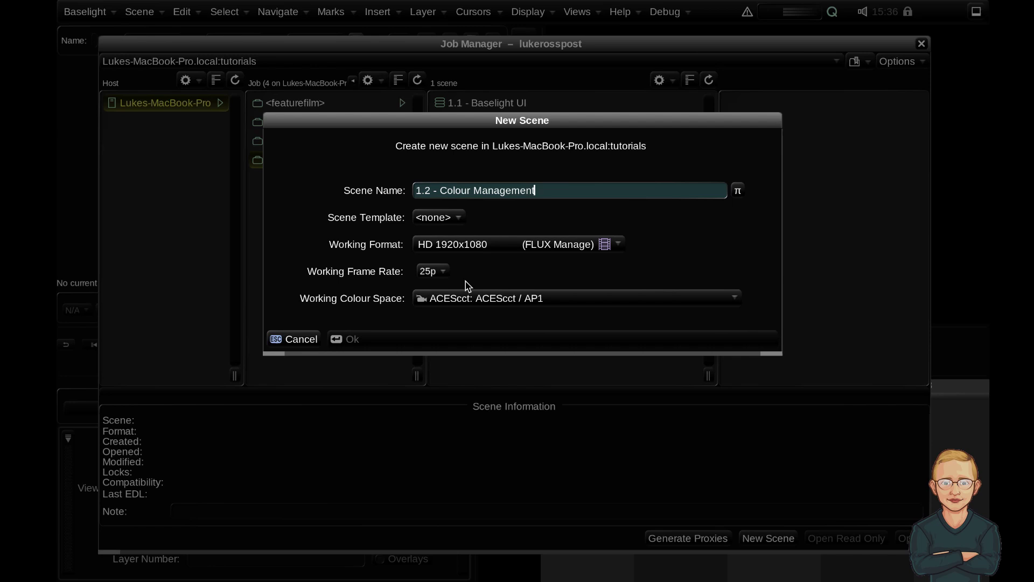
Bring up the working colour space choices to locate ACEScct: ACEScct / AP1.
{"action": "left_click", "coordinate": [736, 302]}
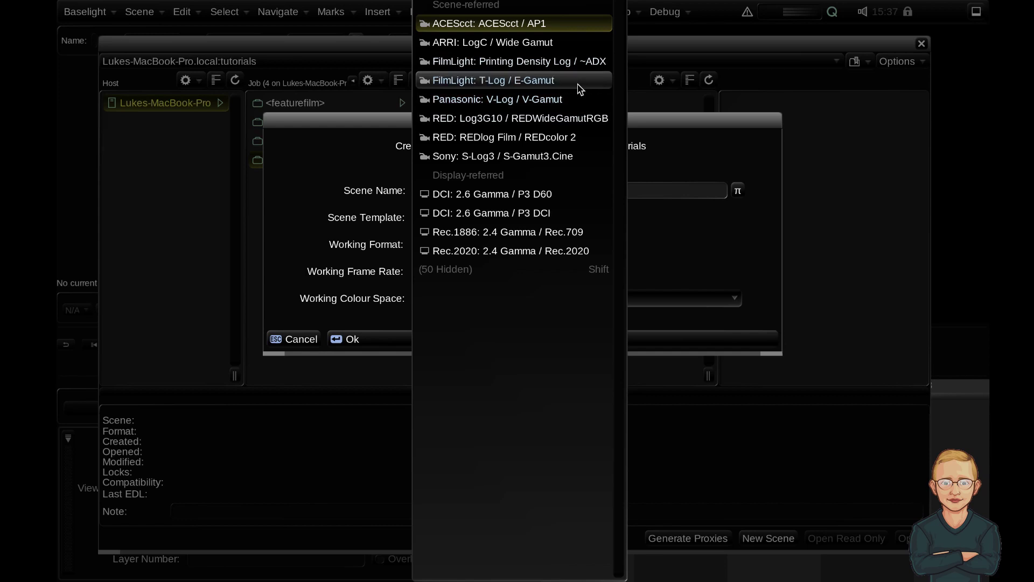
{"action": "mouse_move", "coordinate": [596, 32]}
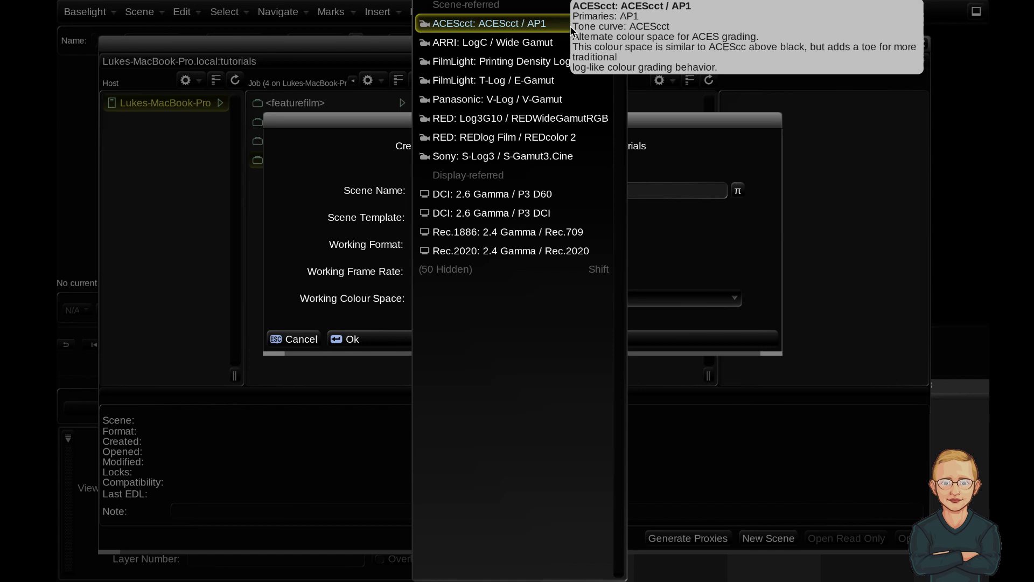
Pick ACEScct / AP1, create scene 1.2 - Colour Management, and close the Job Manager.
{"action": "left_click", "coordinate": [493, 22]}
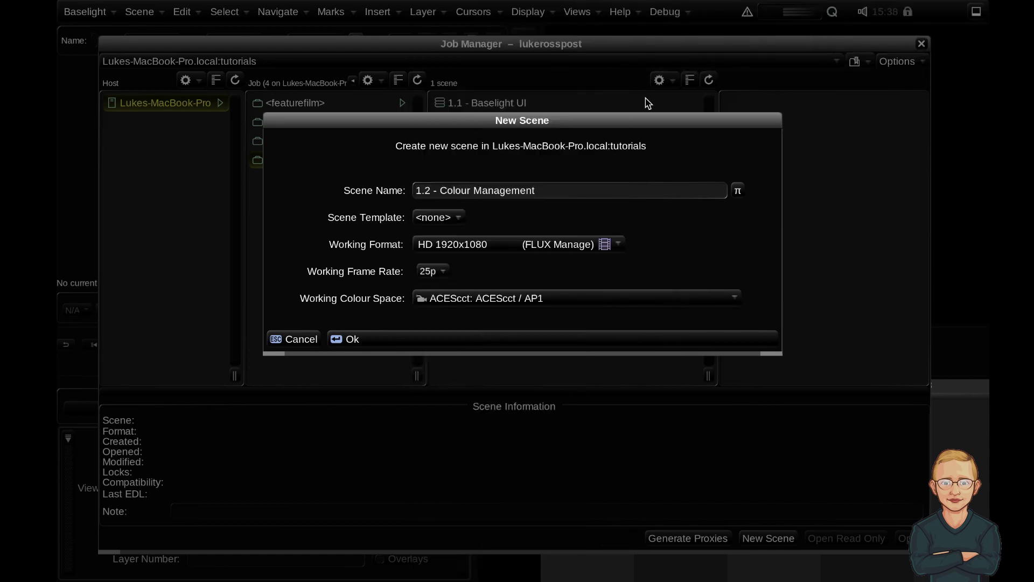
{"action": "left_click", "coordinate": [380, 338]}
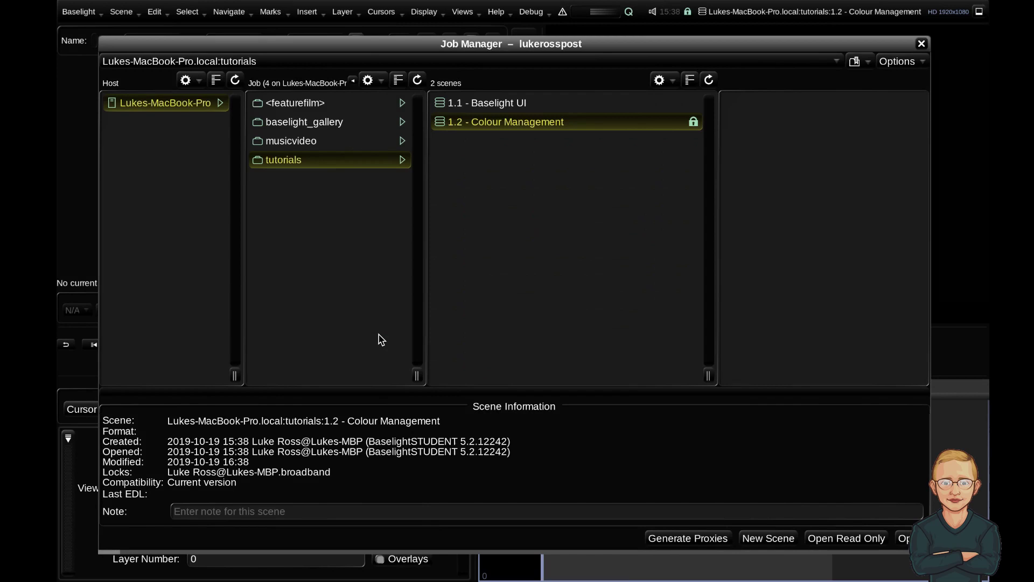
{"action": "left_click", "coordinate": [920, 44]}
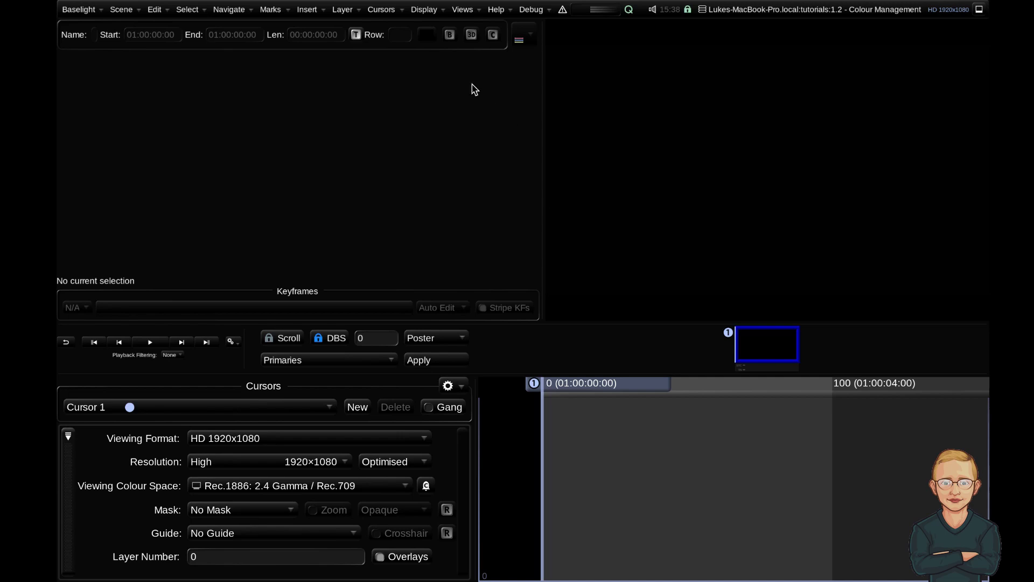
Insert clip C0007_190803.MP4 via FLUX Manage and change the scene container to /Volumes/LaCie.
{"action": "left_click", "coordinate": [463, 11]}
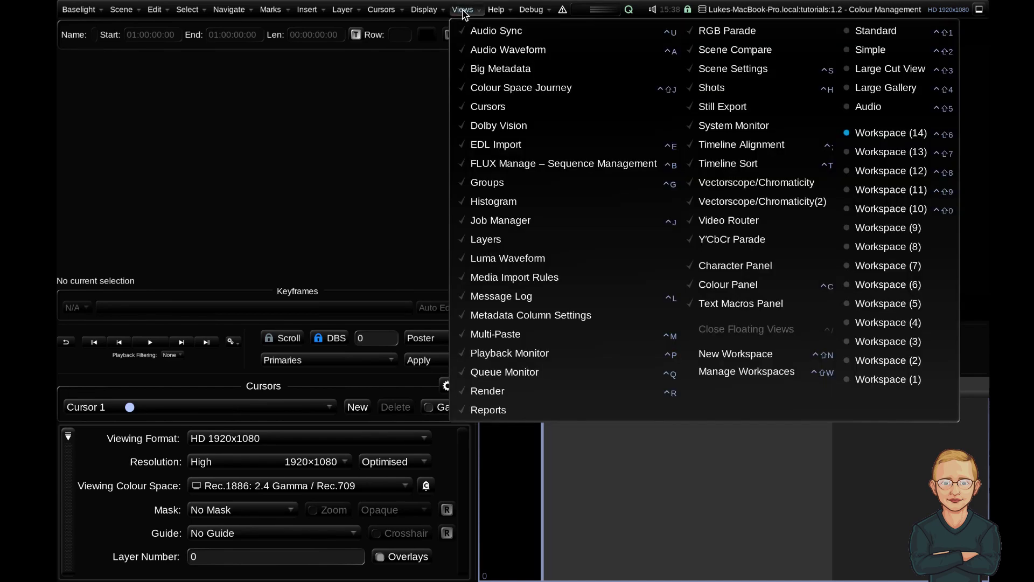
{"action": "left_click", "coordinate": [569, 167]}
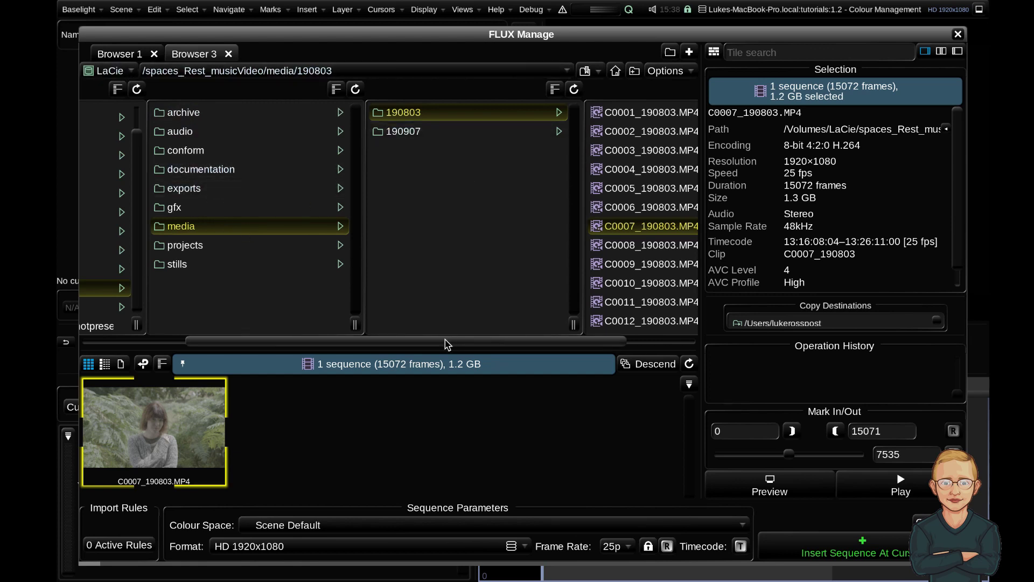
{"action": "left_click_drag", "start_coordinate": [445, 344], "coordinate": [563, 342]}
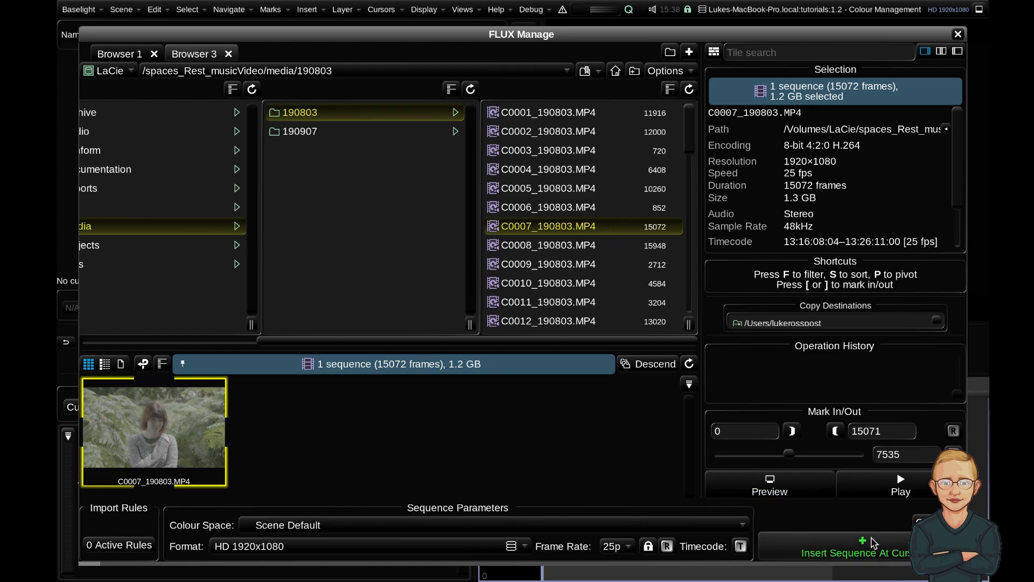
{"action": "left_click", "coordinate": [858, 550]}
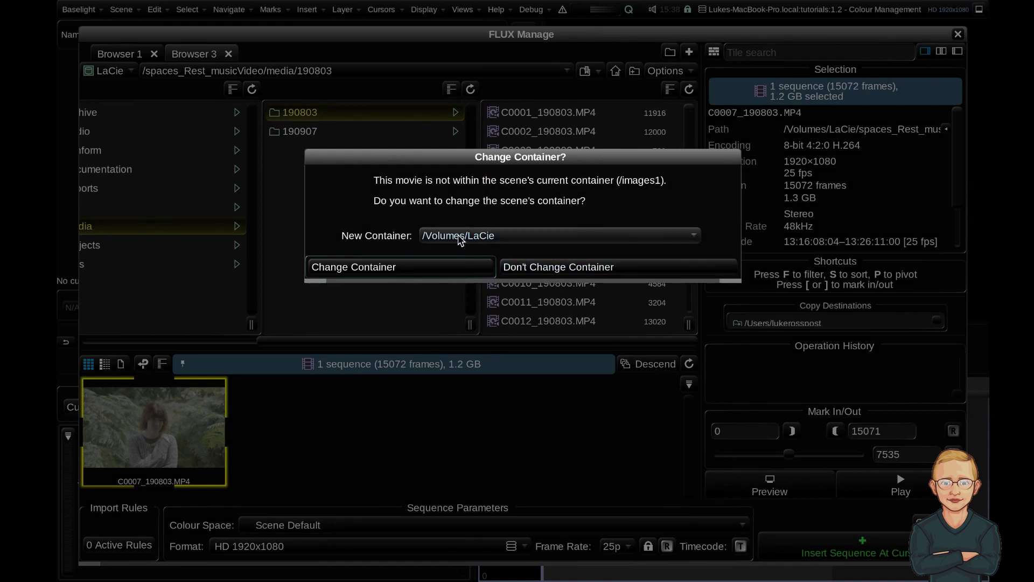
{"action": "left_click", "coordinate": [390, 268]}
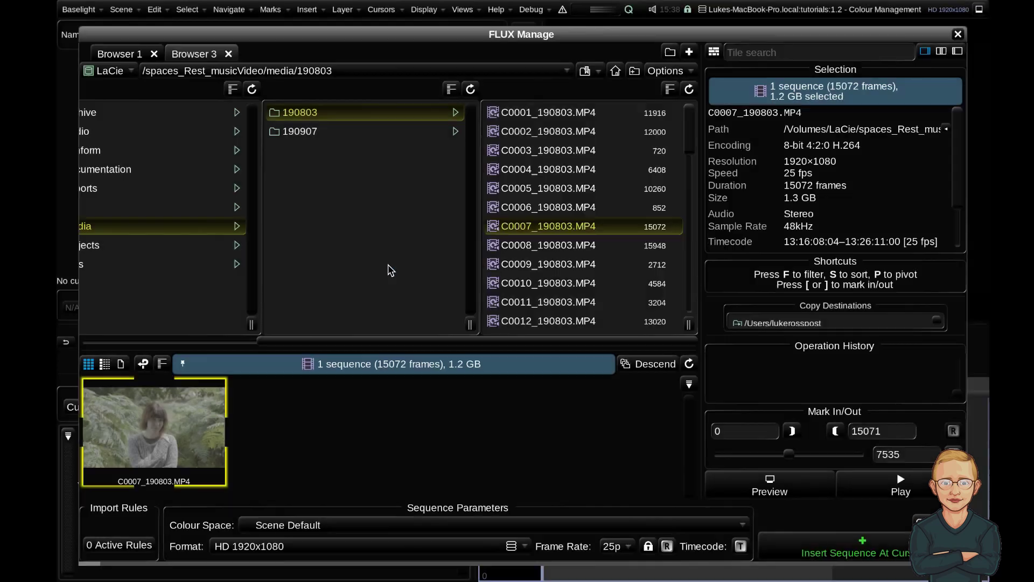
Close FLUX Manage and widen the C0007 Sequence settings panel.
{"action": "left_click", "coordinate": [958, 34]}
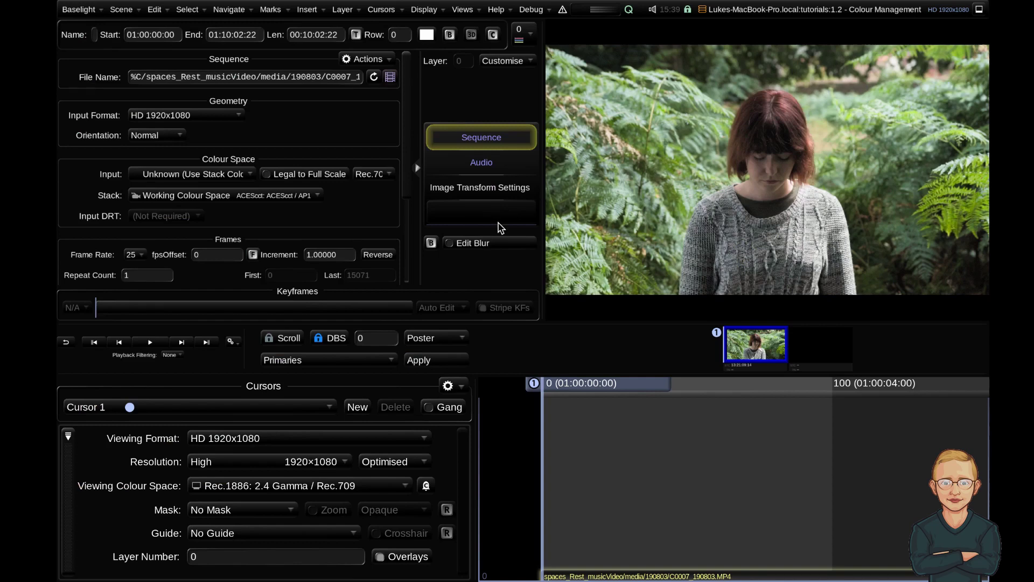
{"action": "left_click_drag", "start_coordinate": [543, 221], "coordinate": [609, 219]}
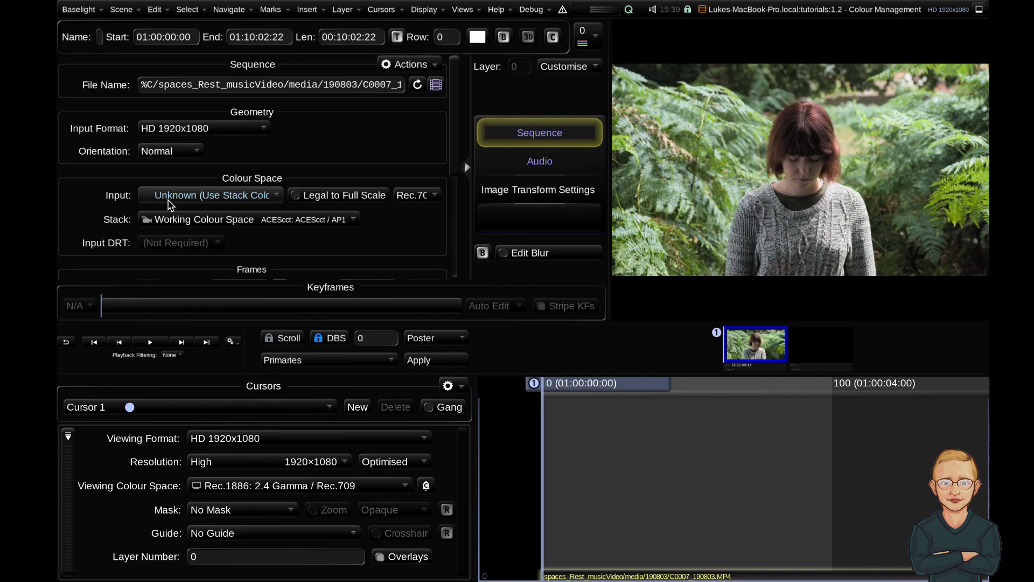
Set the clip's input colour space to Sony: S-Log3 / S-Gamut3.Cine.
{"action": "left_click", "coordinate": [279, 198]}
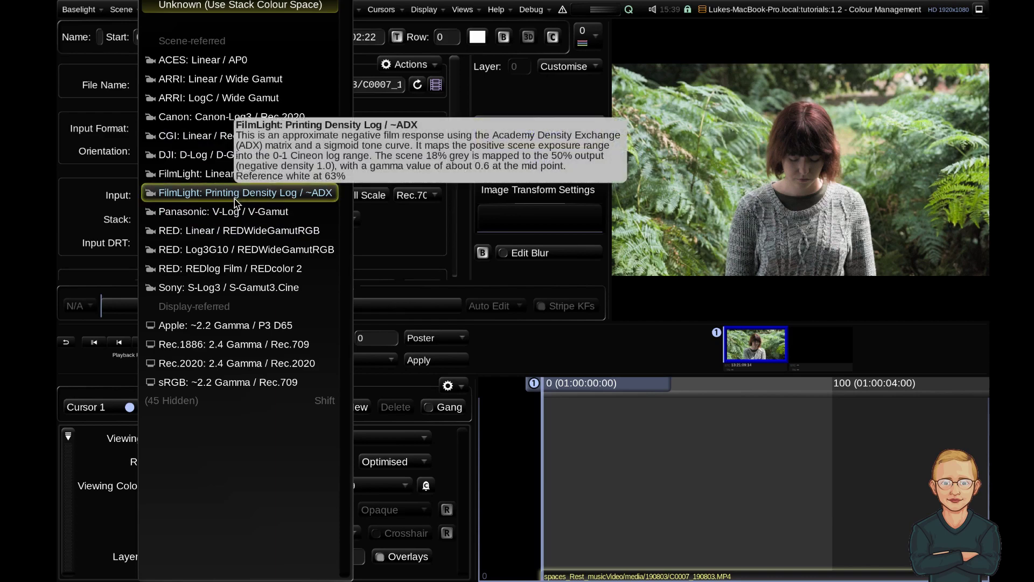
{"action": "key", "text": "shift"}
{"action": "scroll", "coordinate": [330, 110], "scroll_direction": "down", "scroll_amount": 6}
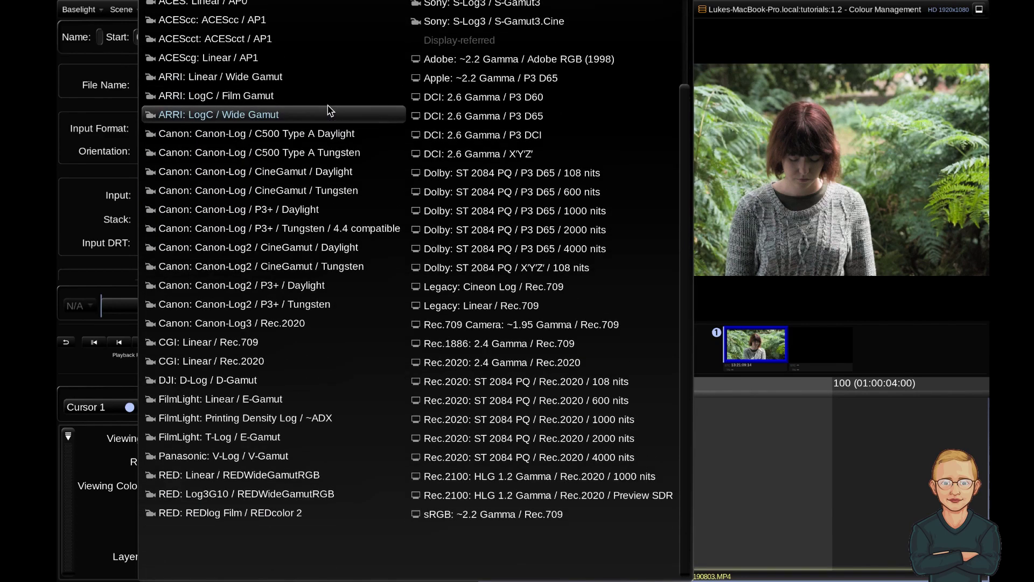
{"action": "scroll", "coordinate": [330, 110], "scroll_direction": "up", "scroll_amount": 9}
{"action": "scroll", "coordinate": [598, 315], "scroll_direction": "down", "scroll_amount": 5}
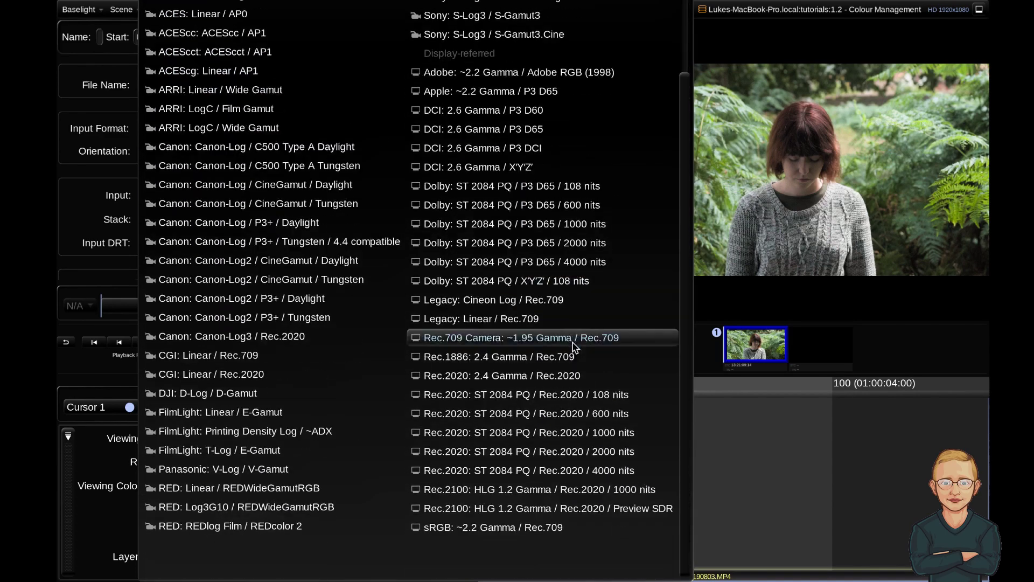
{"action": "scroll", "coordinate": [620, 339], "scroll_direction": "up", "scroll_amount": 2}
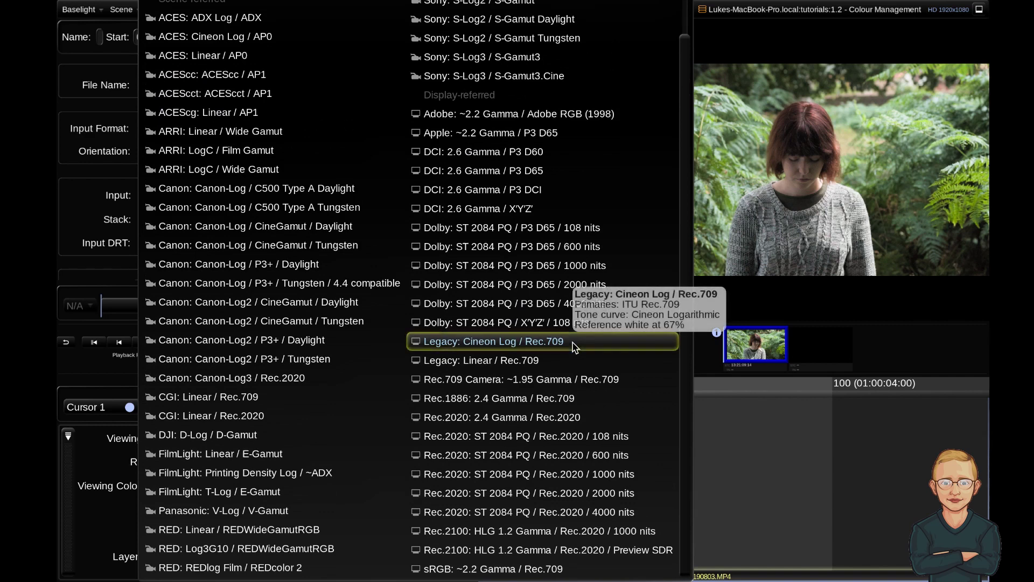
{"action": "key", "text": "shift"}
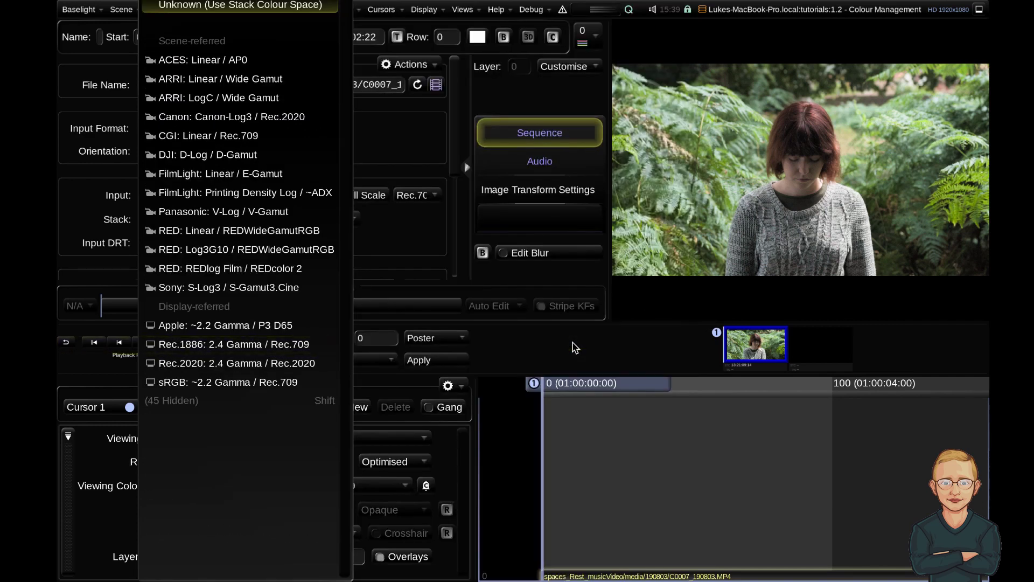
{"action": "key", "text": "shift"}
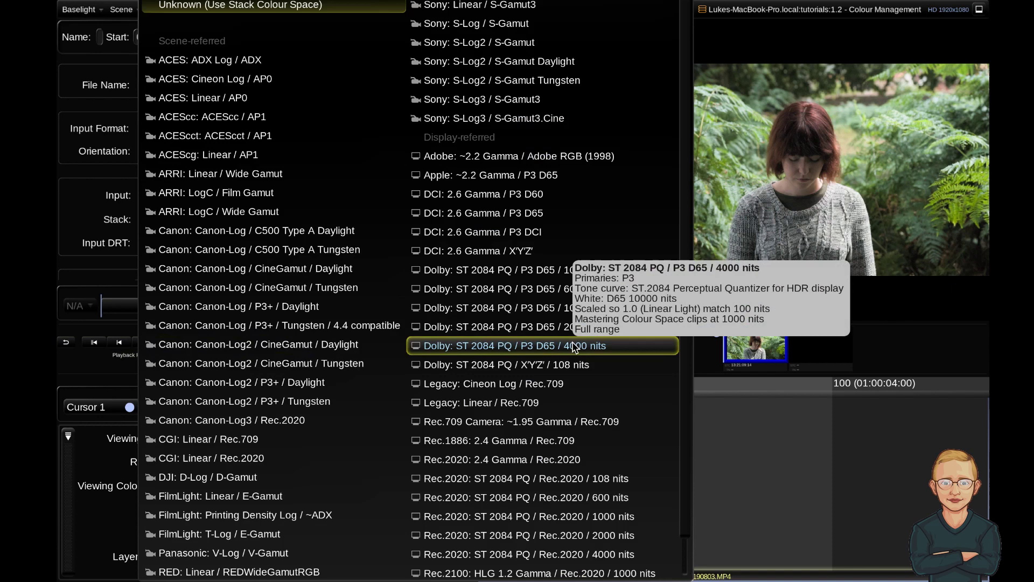
{"action": "key", "text": "shift"}
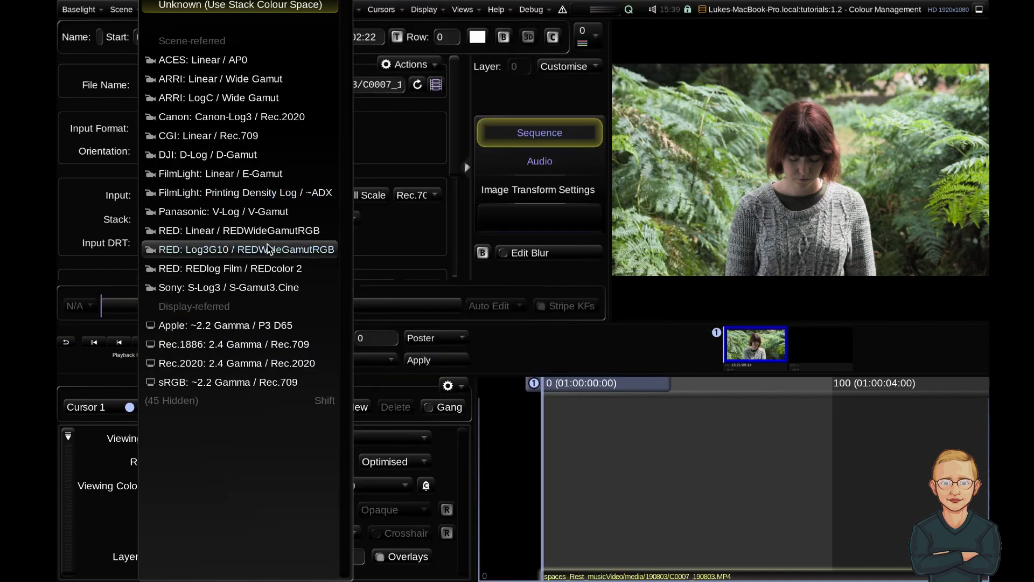
{"action": "left_click", "coordinate": [225, 288]}
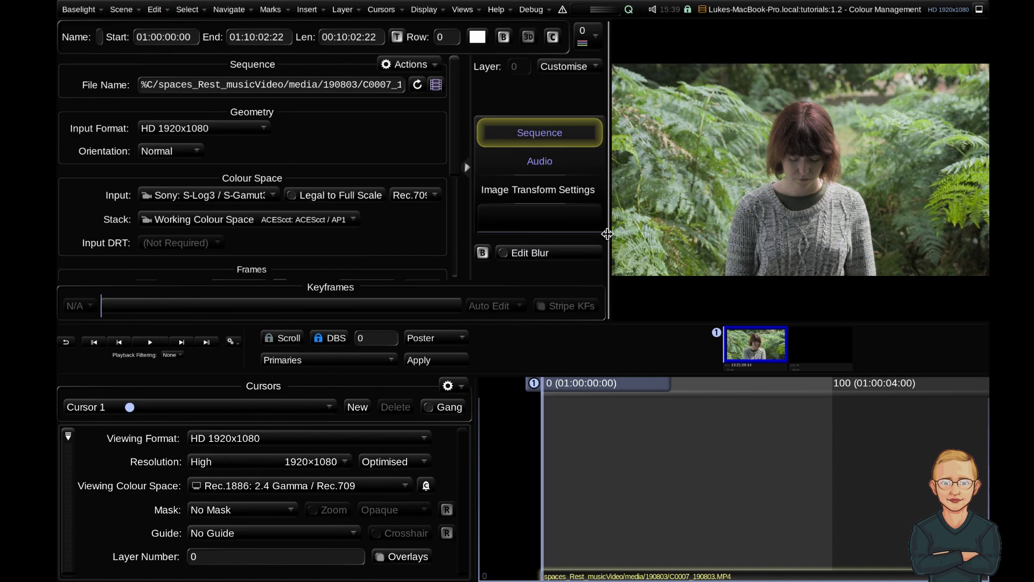
Enlarge the image viewer and confirm the input stays Sony S-Log3 / S-Gamut3.Cine.
{"action": "left_click_drag", "start_coordinate": [608, 235], "coordinate": [208, 144]}
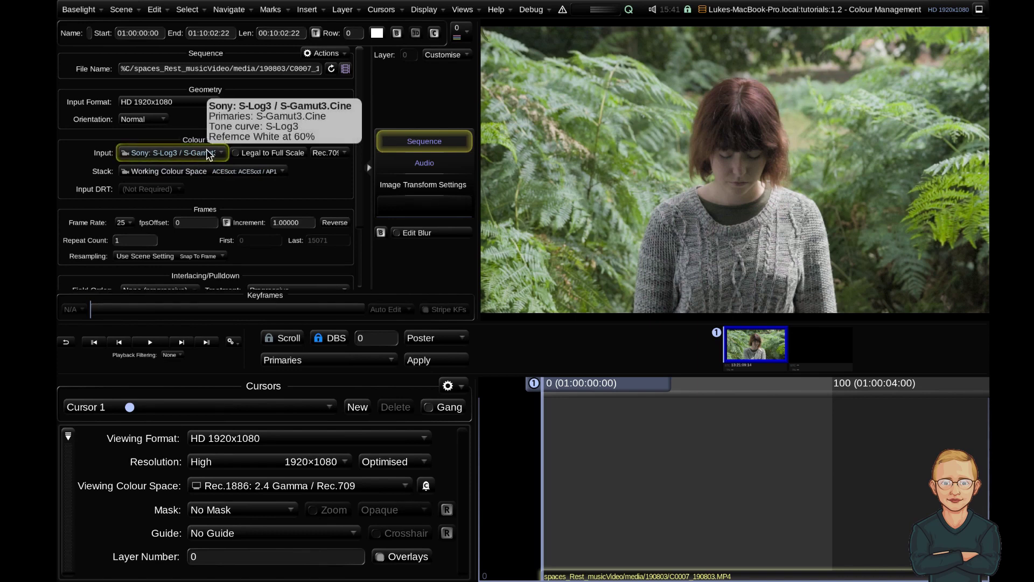
{"action": "left_click", "coordinate": [209, 155]}
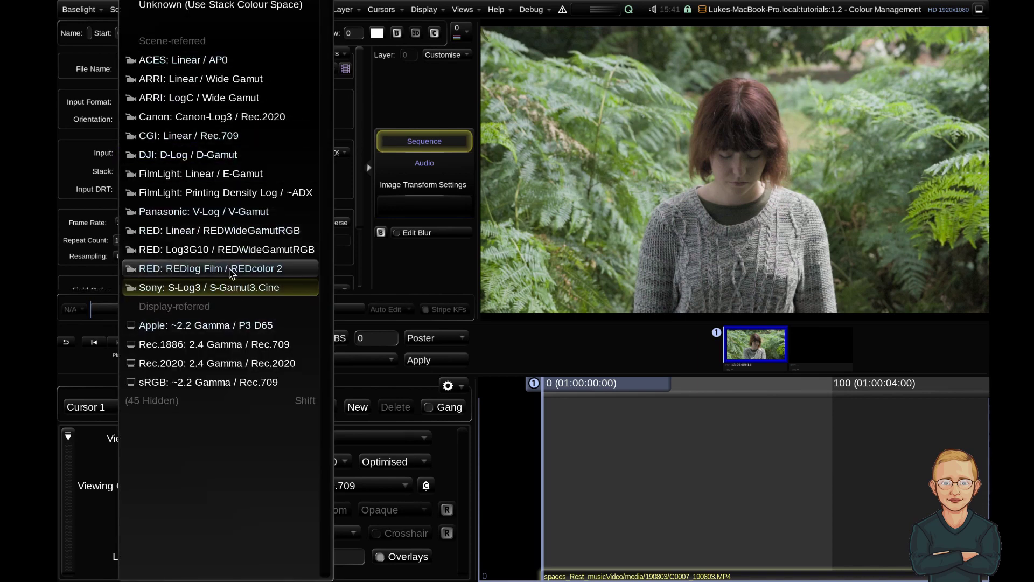
{"action": "left_click", "coordinate": [221, 289]}
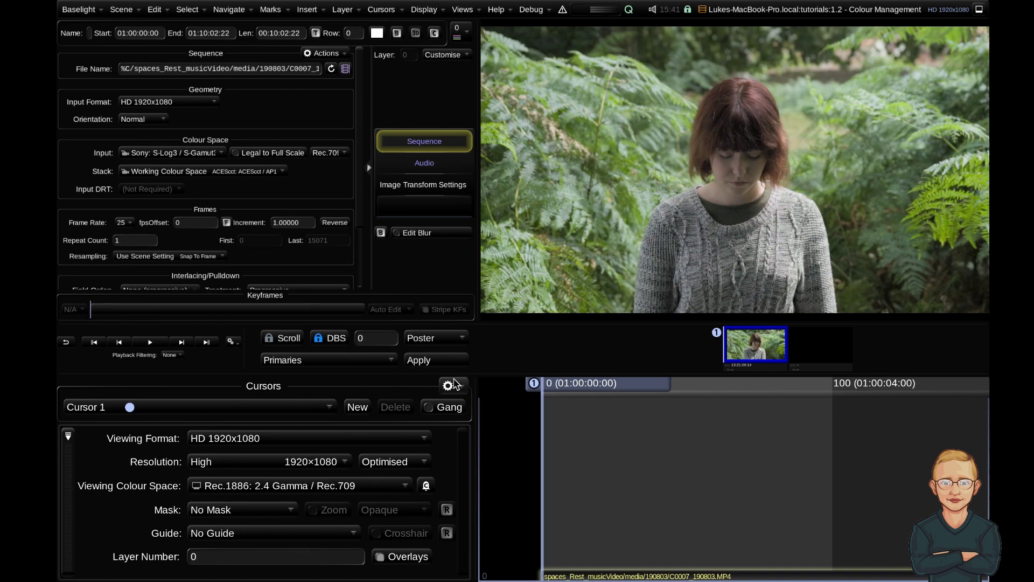
Enlarge the Cursors panel and set Cursor 1's viewing colour space to sRGB: ~2.2 Gamma / Rec.709.
{"action": "left_click_drag", "start_coordinate": [477, 374], "coordinate": [484, 315]}
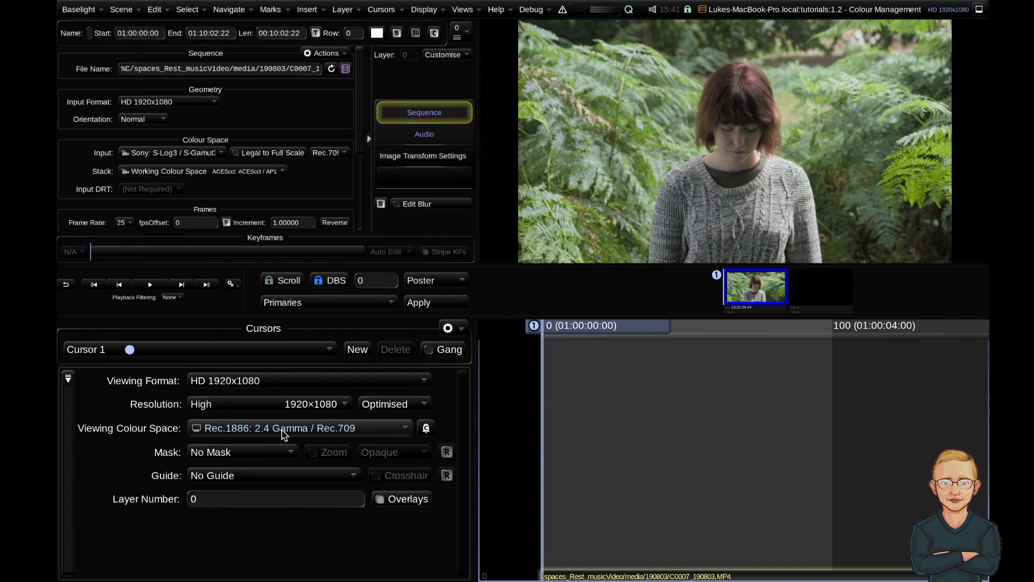
{"action": "mouse_move", "coordinate": [283, 434]}
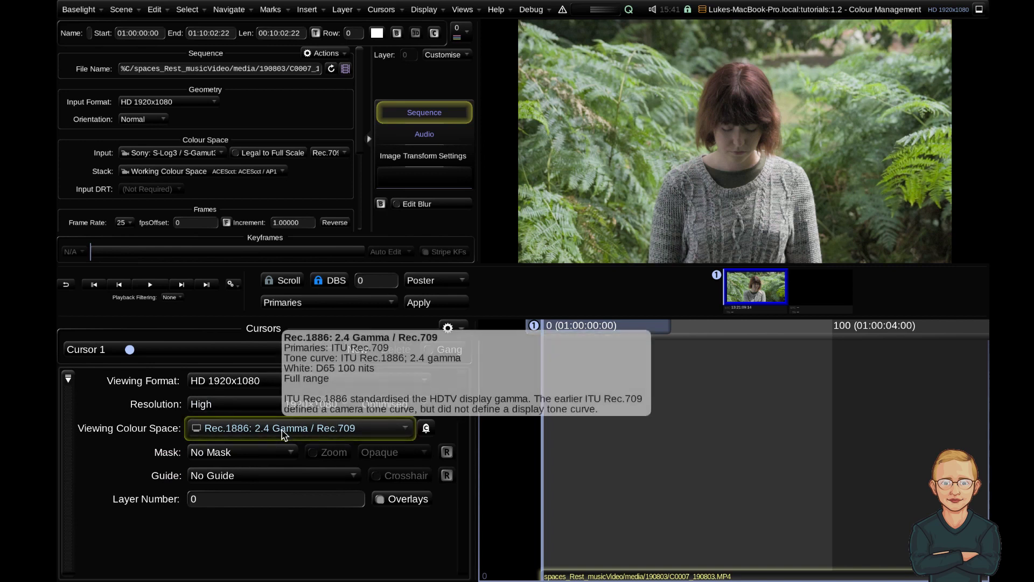
{"action": "left_click", "coordinate": [209, 427]}
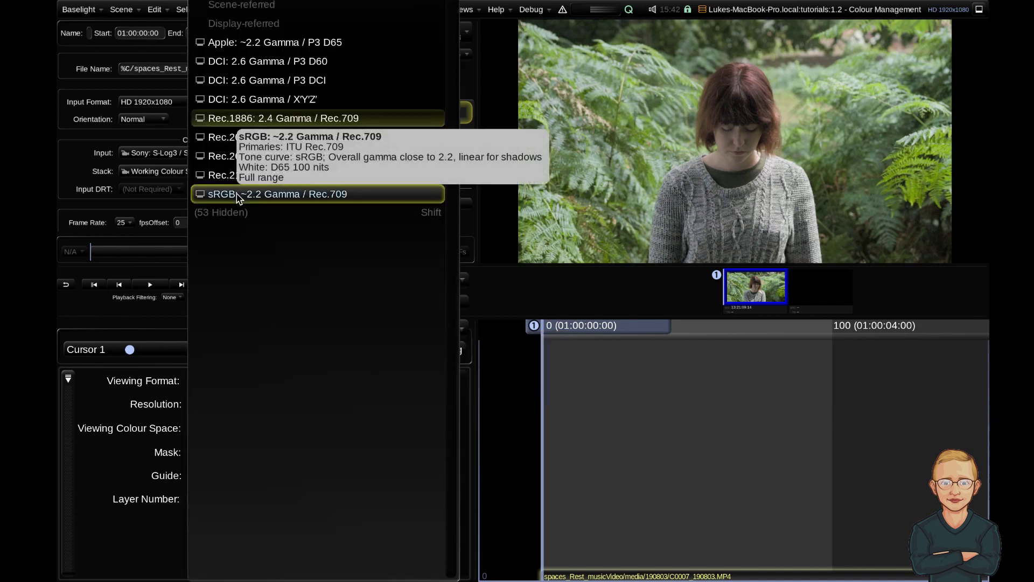
{"action": "left_click", "coordinate": [264, 201]}
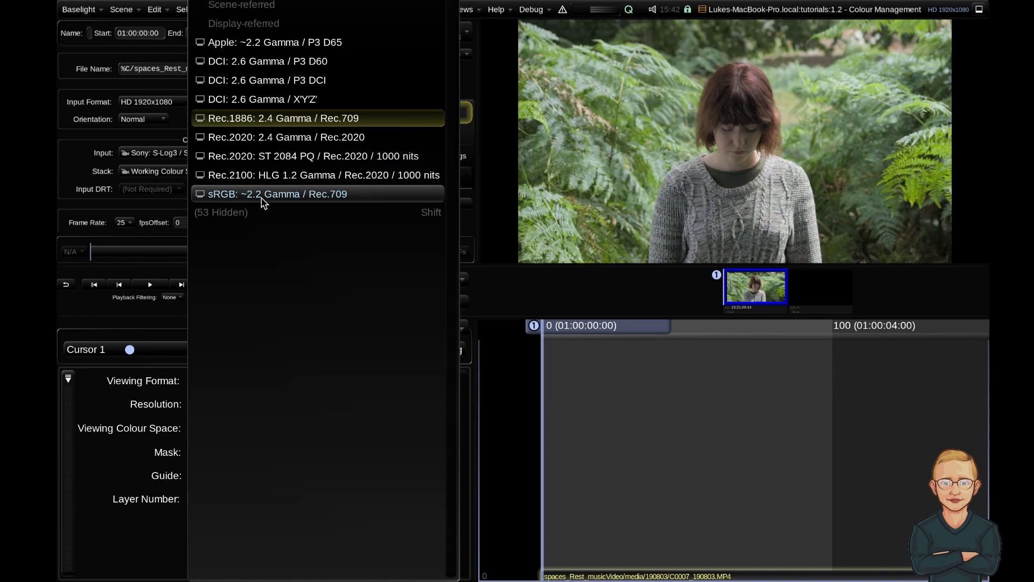
{"action": "left_click", "coordinate": [263, 201]}
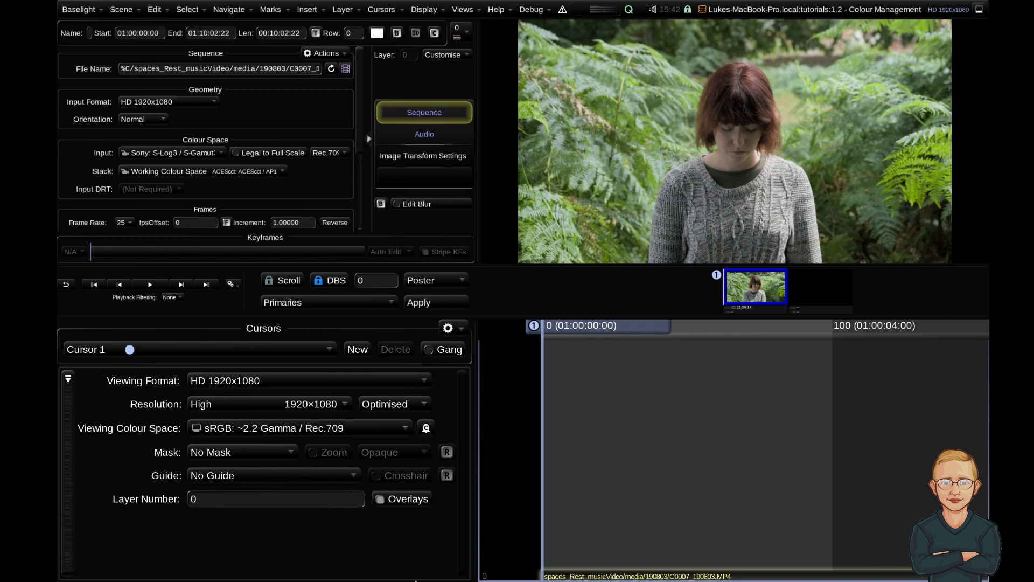
{"action": "left_click", "coordinate": [462, 9]}
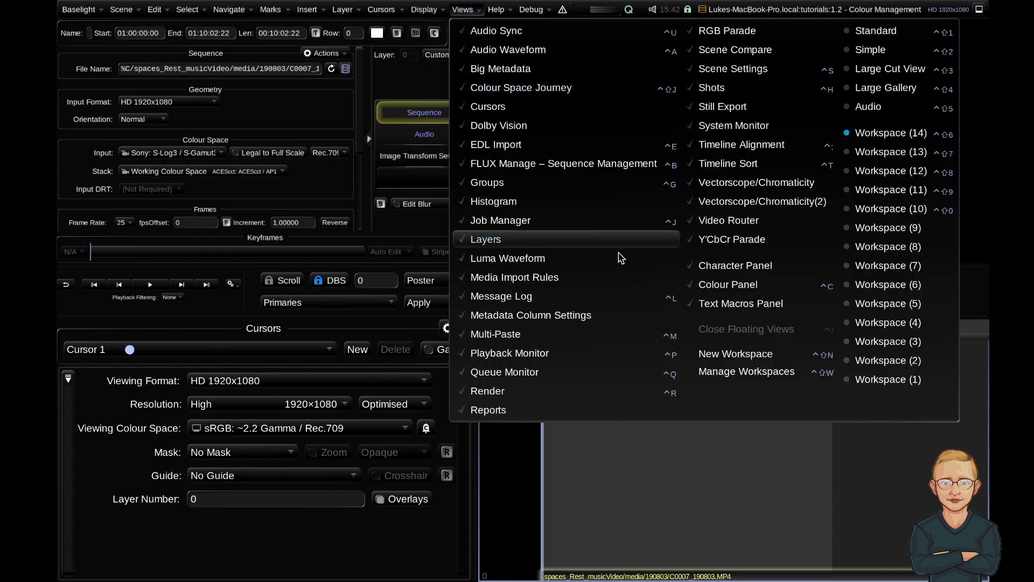
{"action": "left_click", "coordinate": [740, 71]}
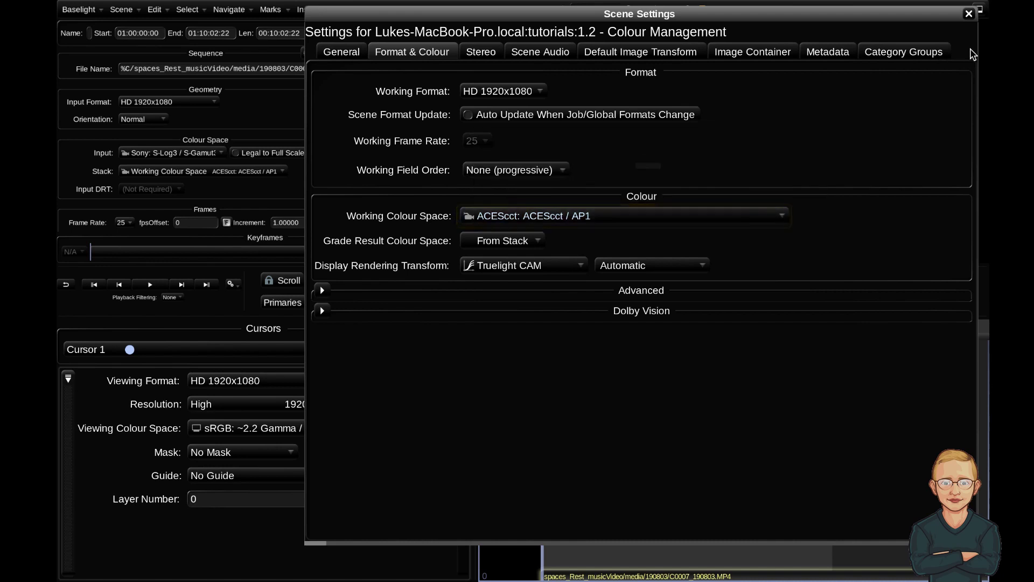
{"action": "left_click", "coordinate": [968, 13]}
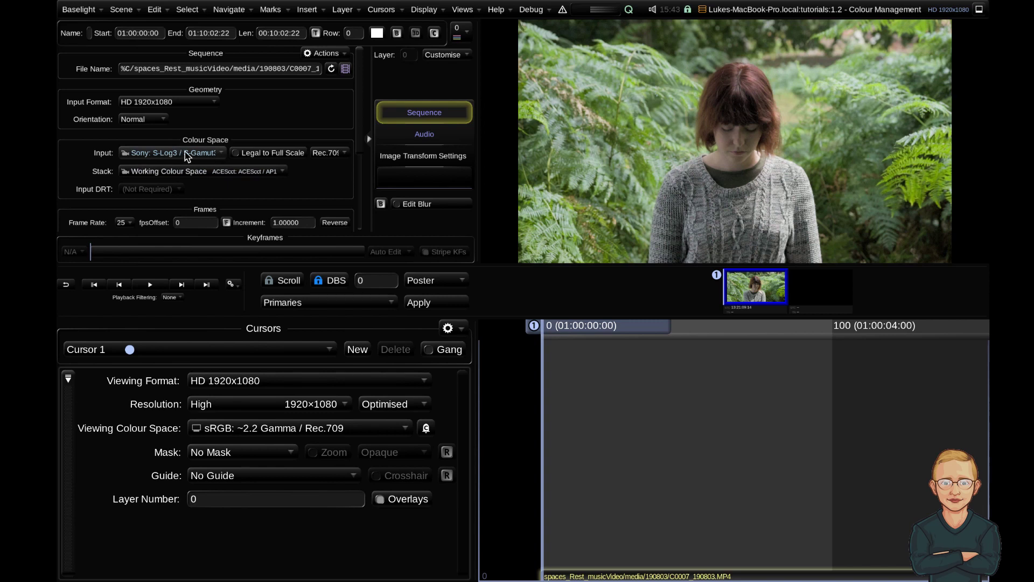
{"action": "mouse_move", "coordinate": [187, 156]}
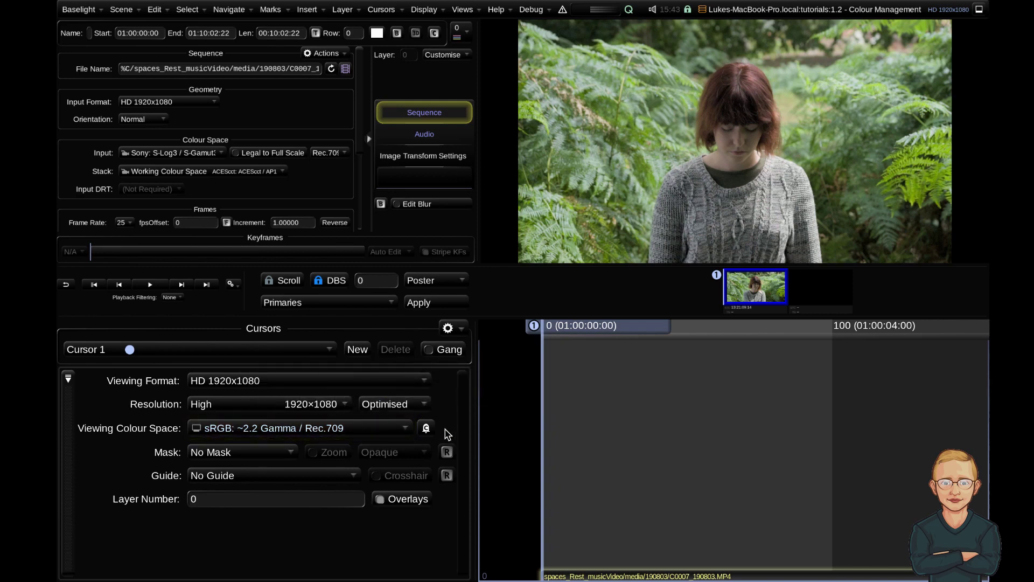
{"action": "left_click", "coordinate": [342, 428]}
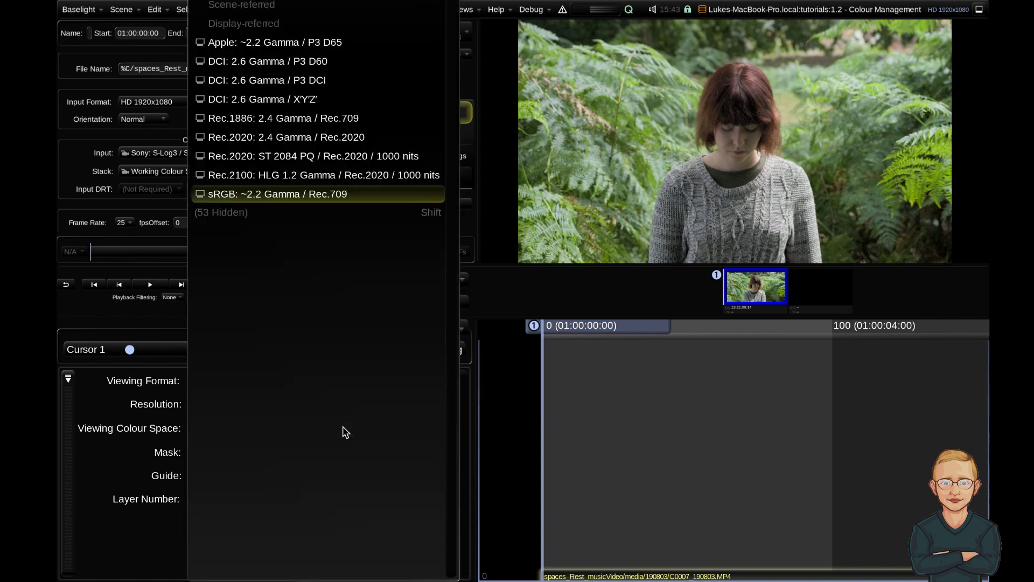
{"action": "left_click", "coordinate": [331, 120]}
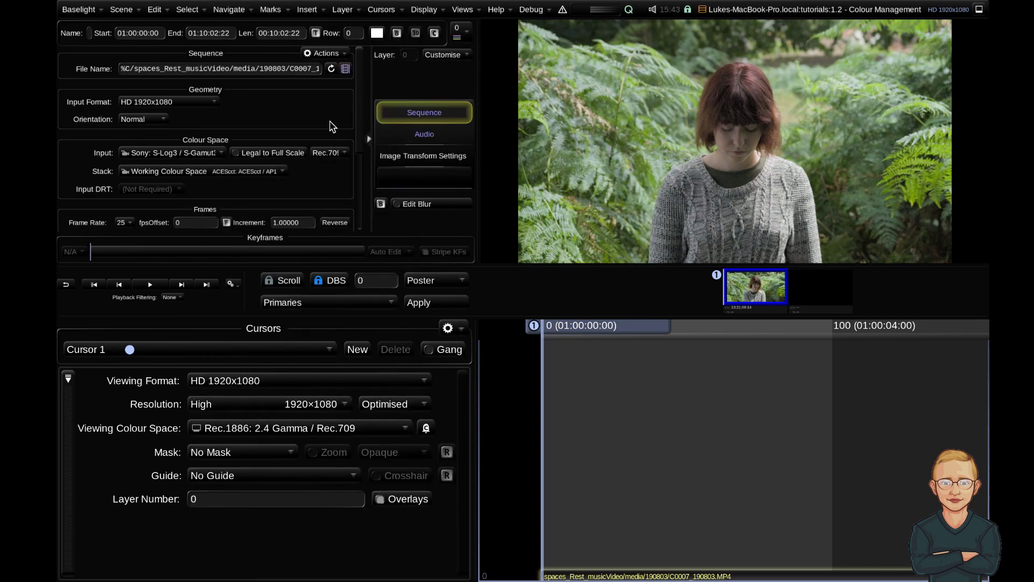
{"action": "left_click", "coordinate": [296, 428]}
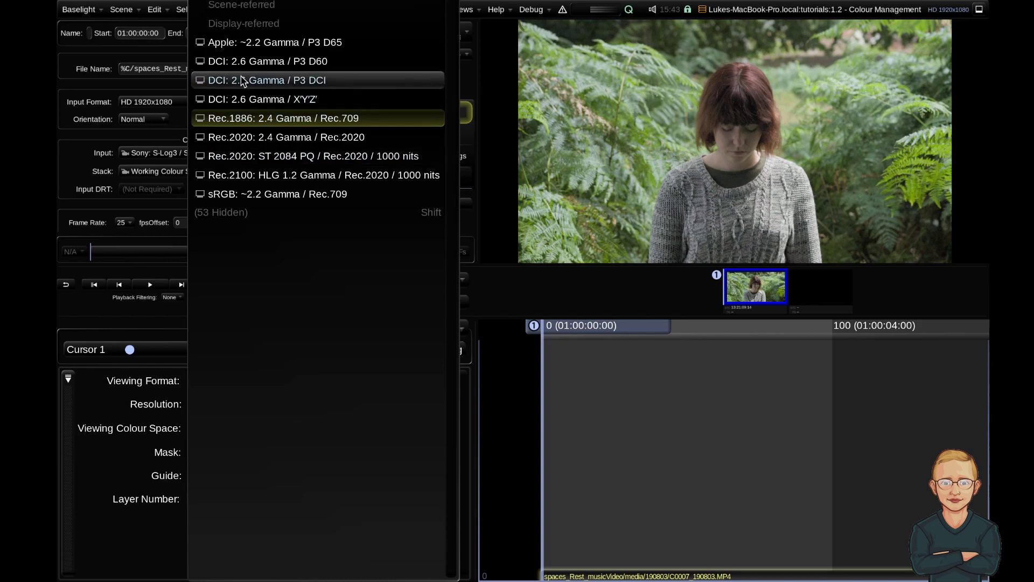
{"action": "left_click", "coordinate": [319, 65]}
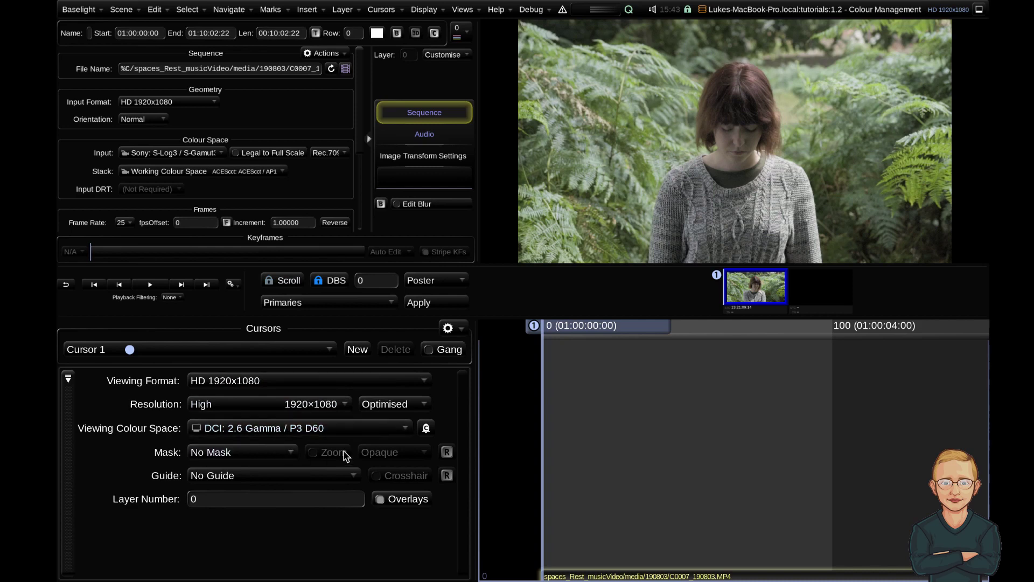
{"action": "mouse_move", "coordinate": [265, 433]}
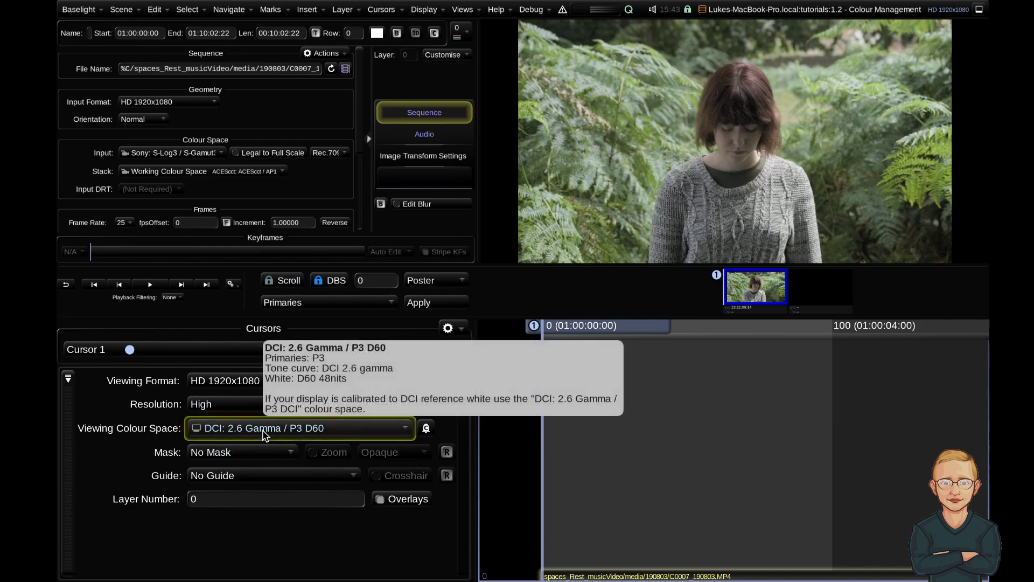
{"action": "left_click", "coordinate": [264, 432]}
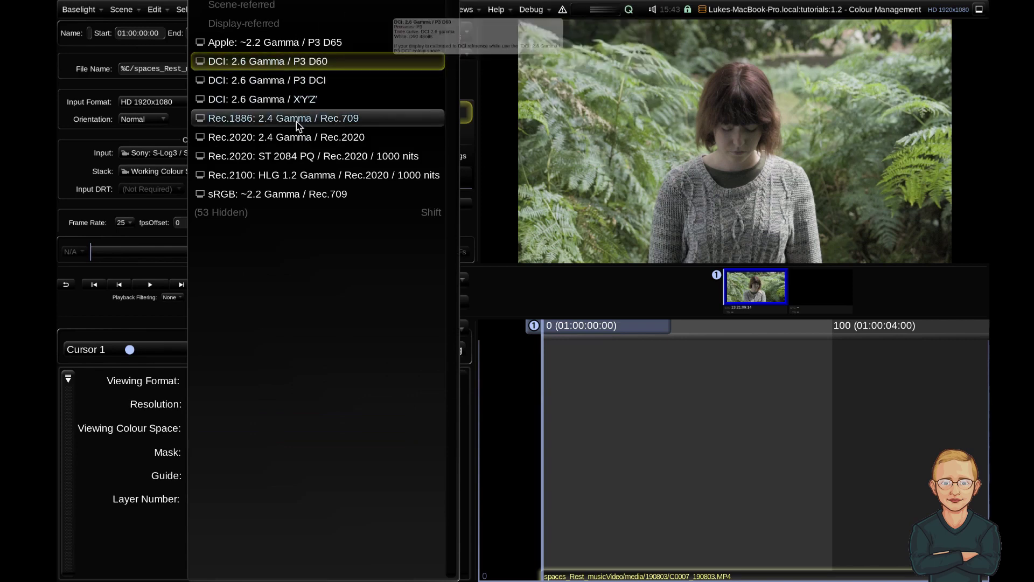
{"action": "left_click", "coordinate": [284, 196]}
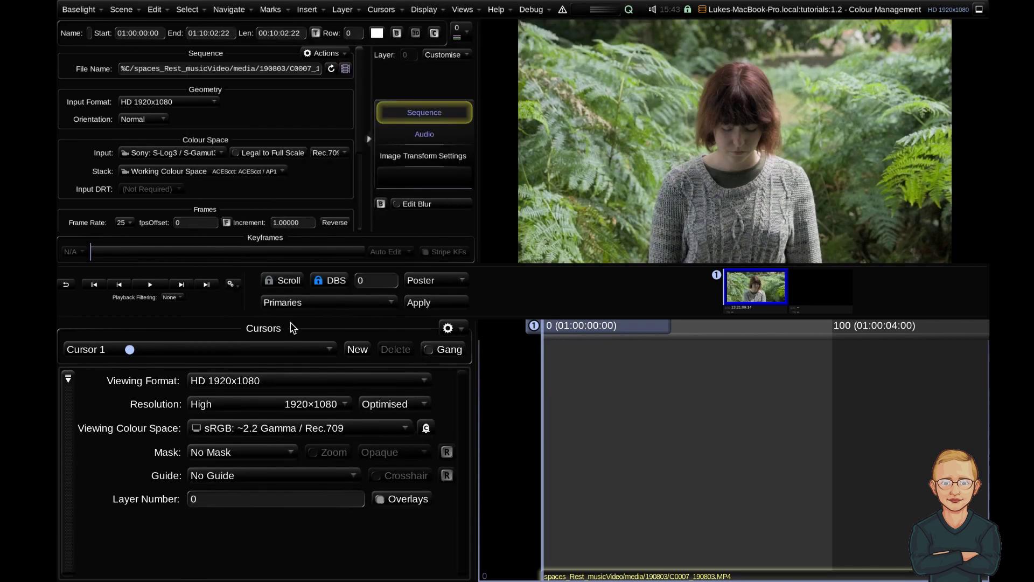
{"action": "left_click", "coordinate": [271, 433]}
{"action": "left_click", "coordinate": [289, 201]}
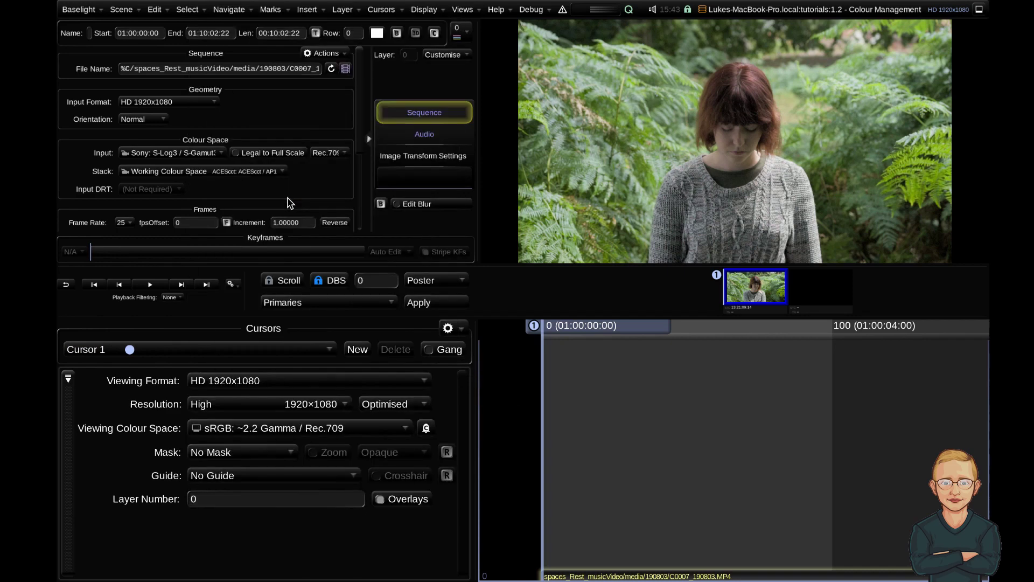